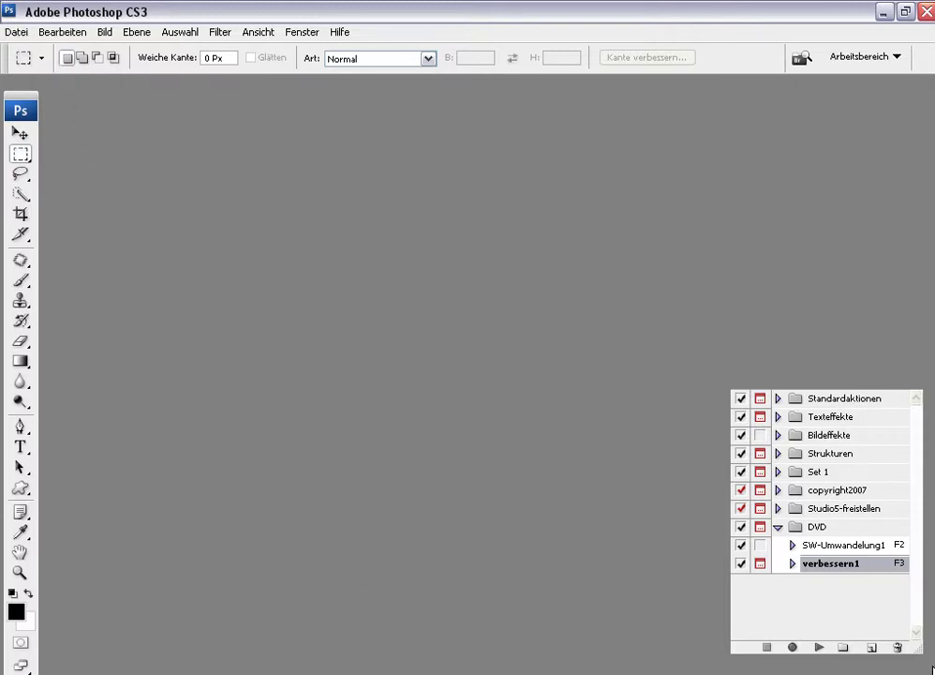
Step: Select the SW-Umwandelung1 action in the DVD set and open the Datei menu
{"action": "left_click", "coordinate": [849, 546]}
{"action": "left_click", "coordinate": [841, 566]}
{"action": "left_click", "coordinate": [842, 548]}
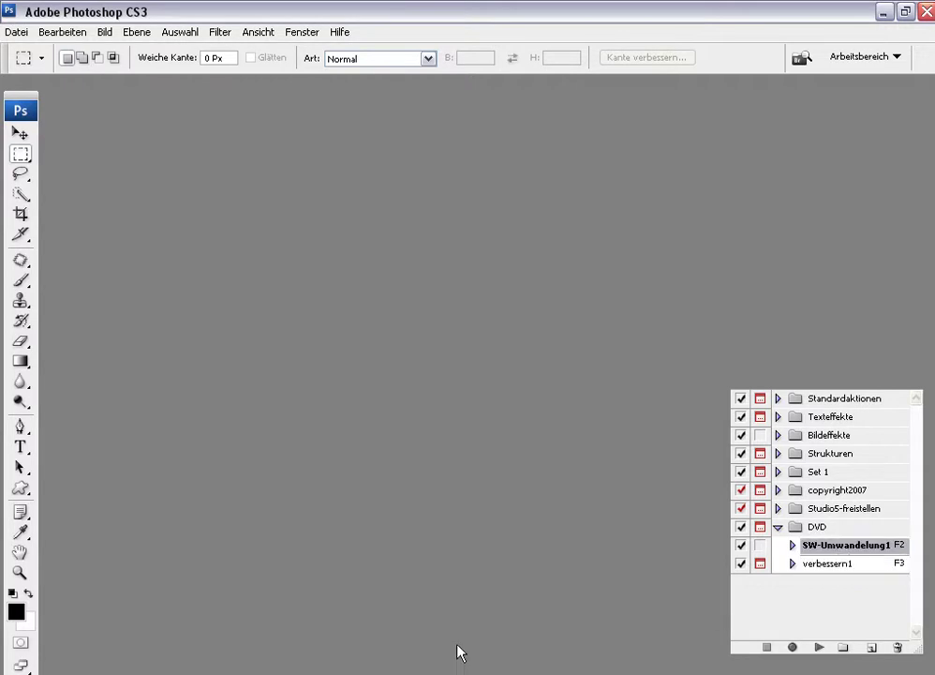
{"action": "left_click", "coordinate": [13, 32]}
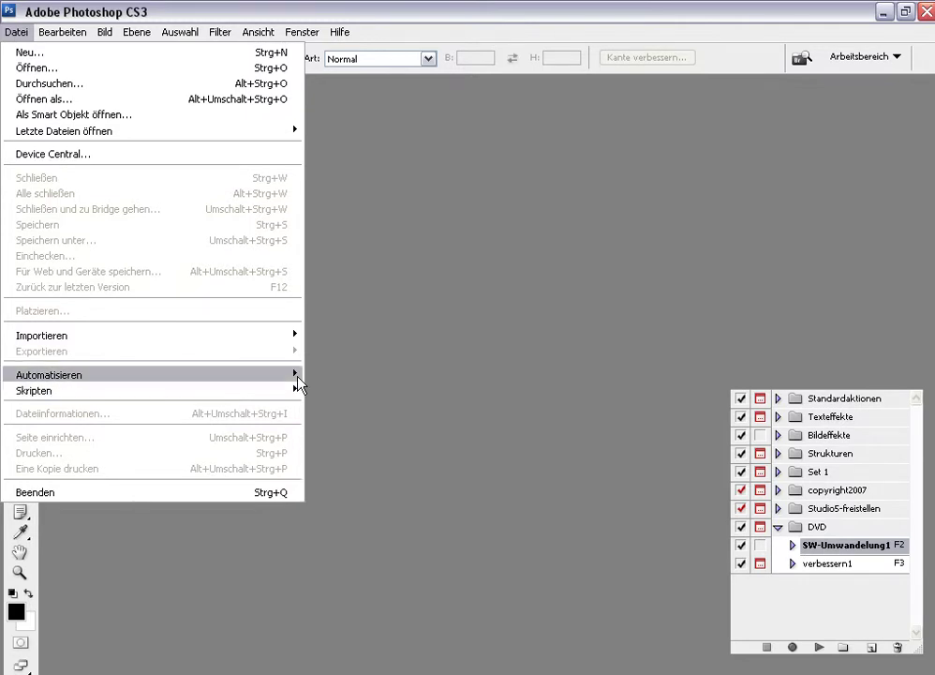
{"action": "mouse_move", "coordinate": [154, 373]}
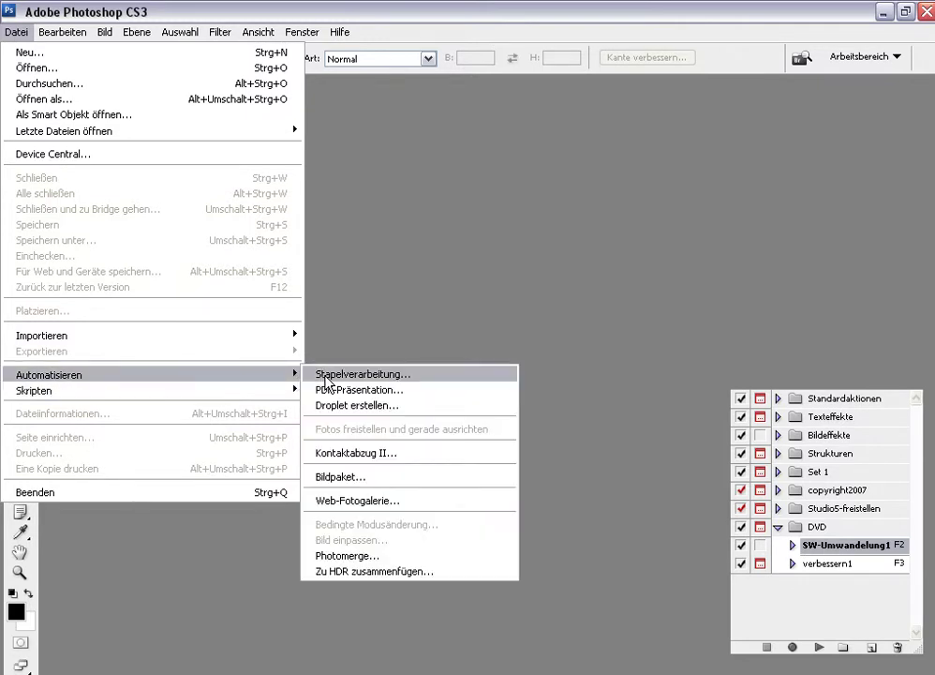
Step: Open Stapelverarbeitung with set DVD and action SW-Umwandelung1 selected
{"action": "left_click", "coordinate": [326, 376]}
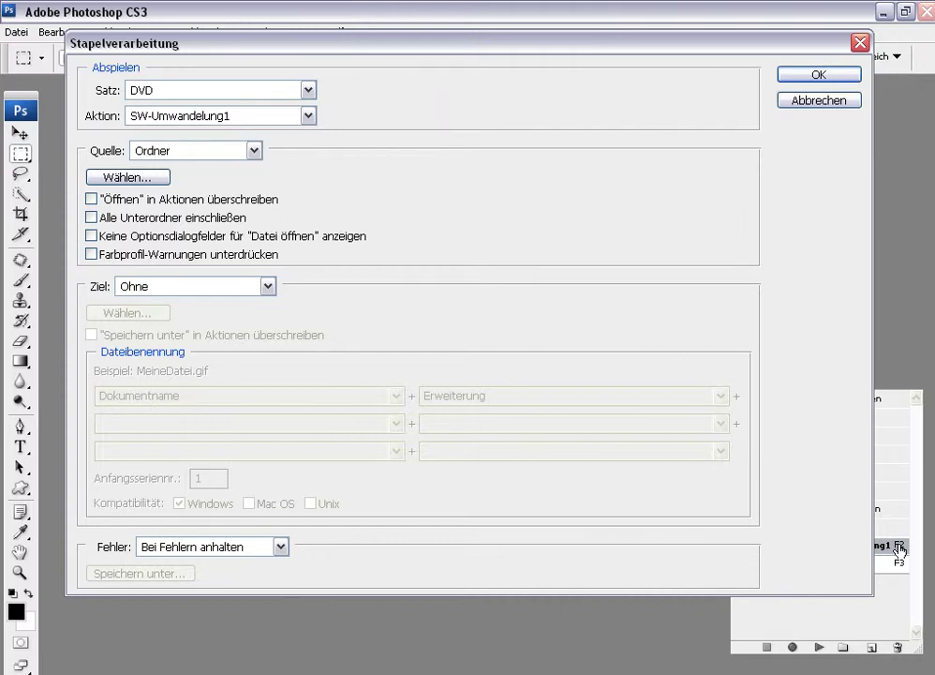
{"action": "left_click", "coordinate": [308, 115]}
{"action": "left_click", "coordinate": [309, 116]}
{"action": "left_click", "coordinate": [308, 90]}
{"action": "left_click", "coordinate": [308, 95]}
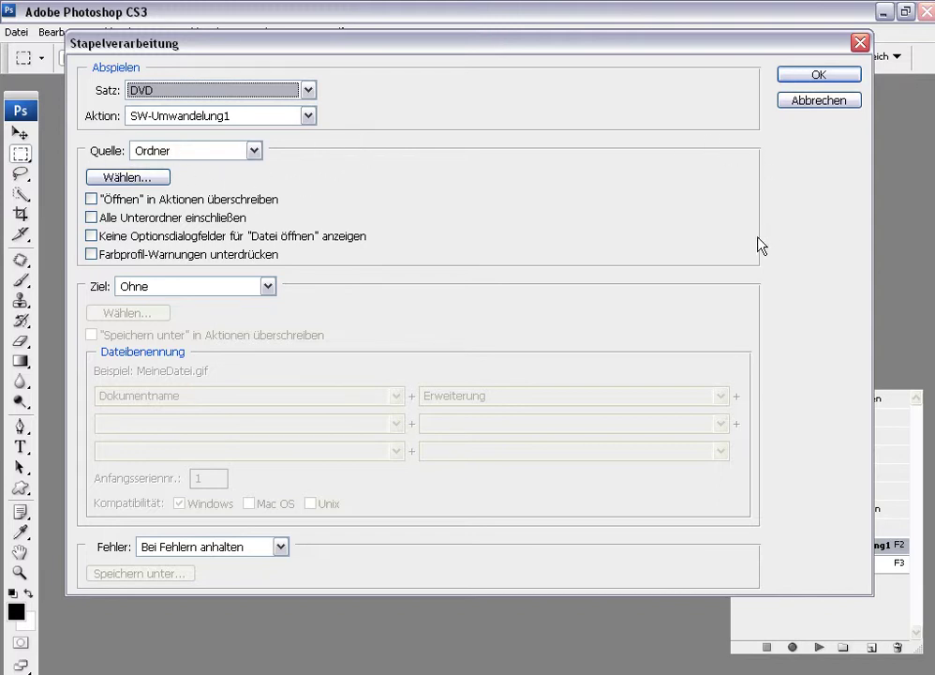
{"action": "left_click", "coordinate": [254, 151]}
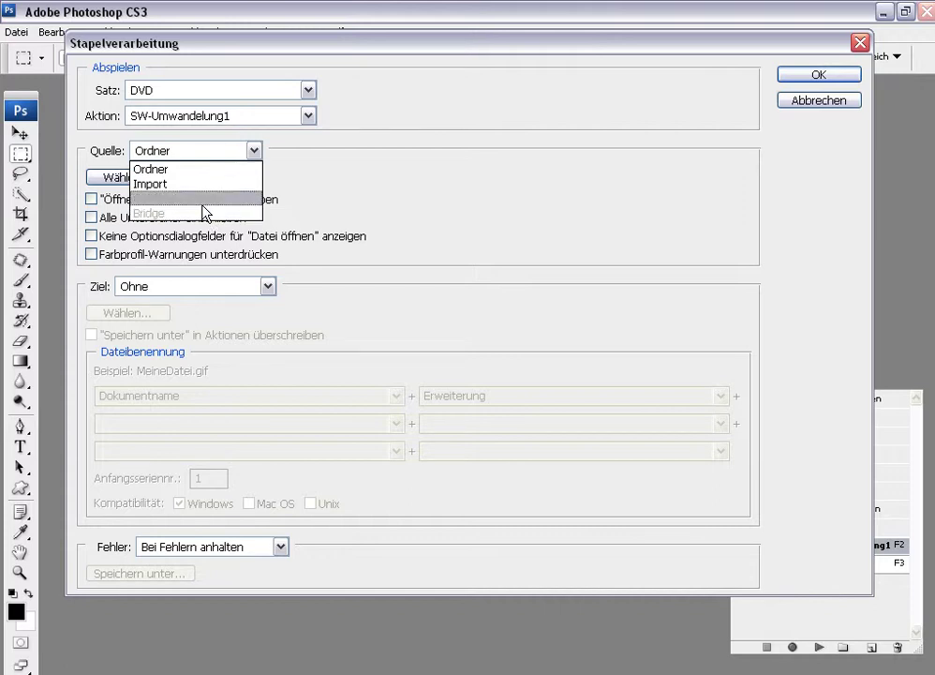
Step: Set the batch source to Ordner D:\2007Tutorials\Aktionen\kapitel1
{"action": "left_click", "coordinate": [150, 169]}
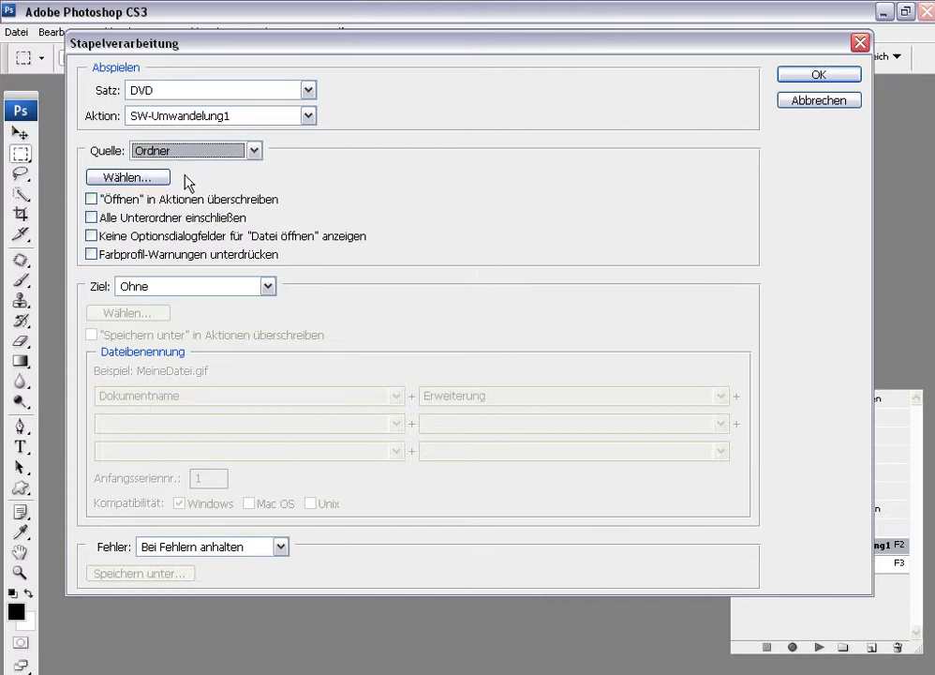
{"action": "left_click", "coordinate": [159, 177]}
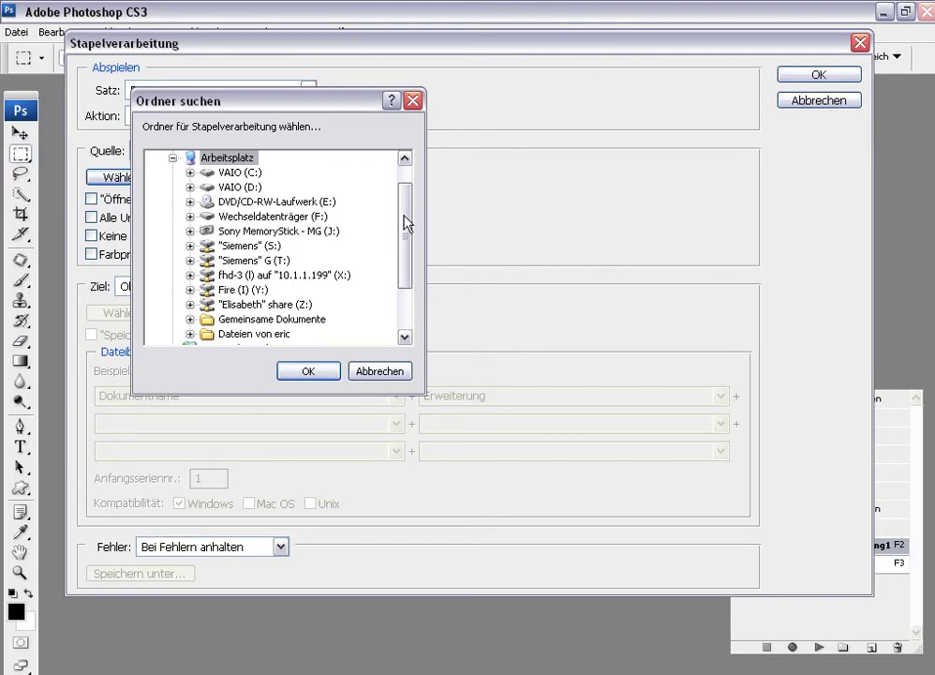
{"action": "left_click", "coordinate": [188, 187]}
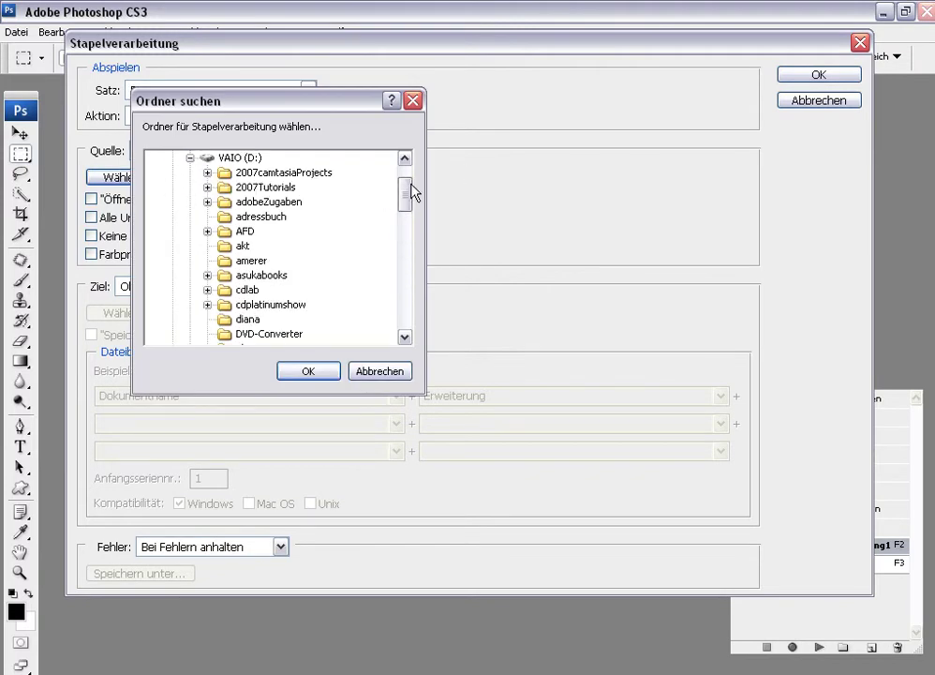
{"action": "left_click", "coordinate": [208, 187]}
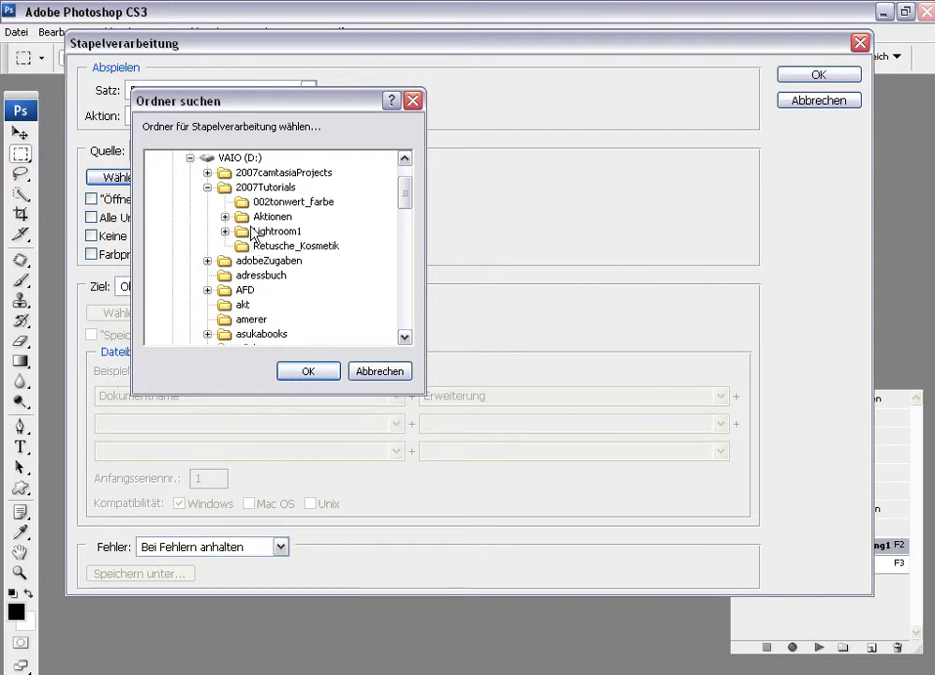
{"action": "left_click", "coordinate": [224, 216]}
{"action": "left_click", "coordinate": [265, 232]}
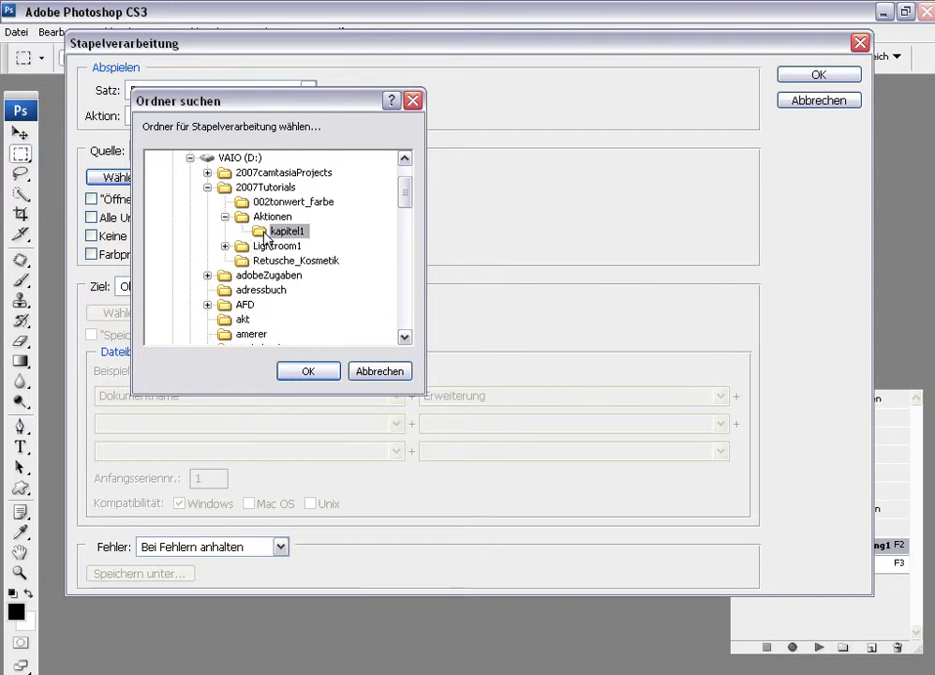
{"action": "left_click", "coordinate": [319, 375]}
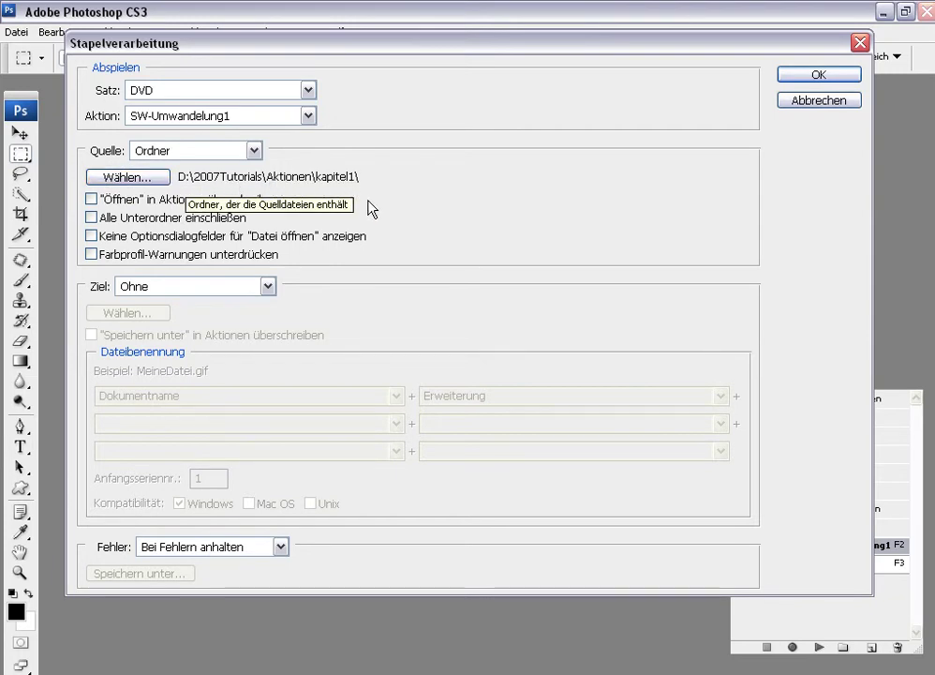
Step: Open the Ziel destination dropdown in the Stapelverarbeitung dialog
{"action": "left_click", "coordinate": [267, 290]}
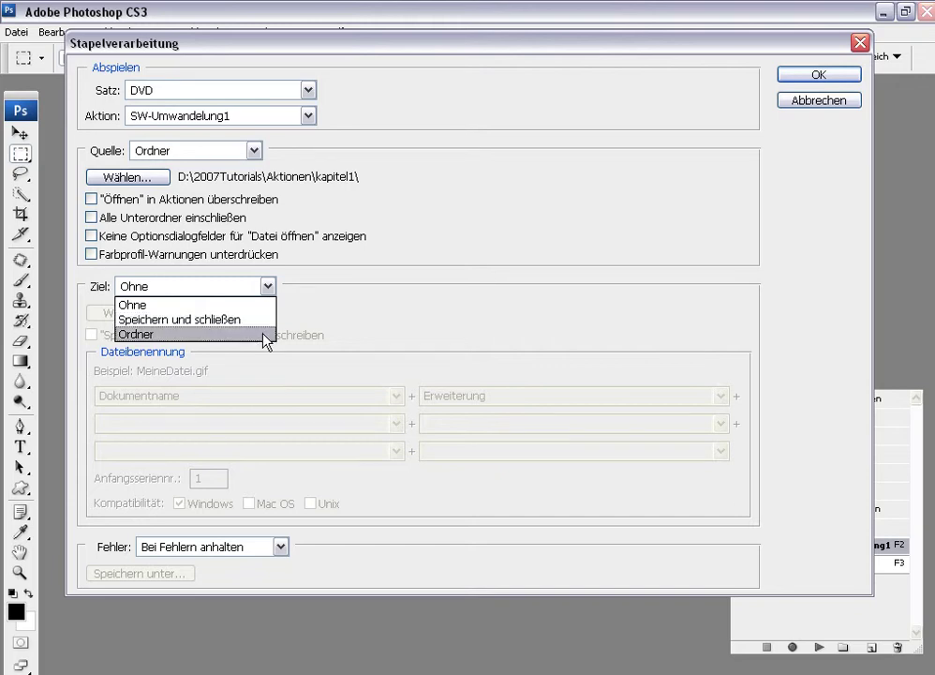
Step: Set Ziel to Ordner, choosing a newly created desktop folder named 'fertig'
{"action": "left_click", "coordinate": [266, 341]}
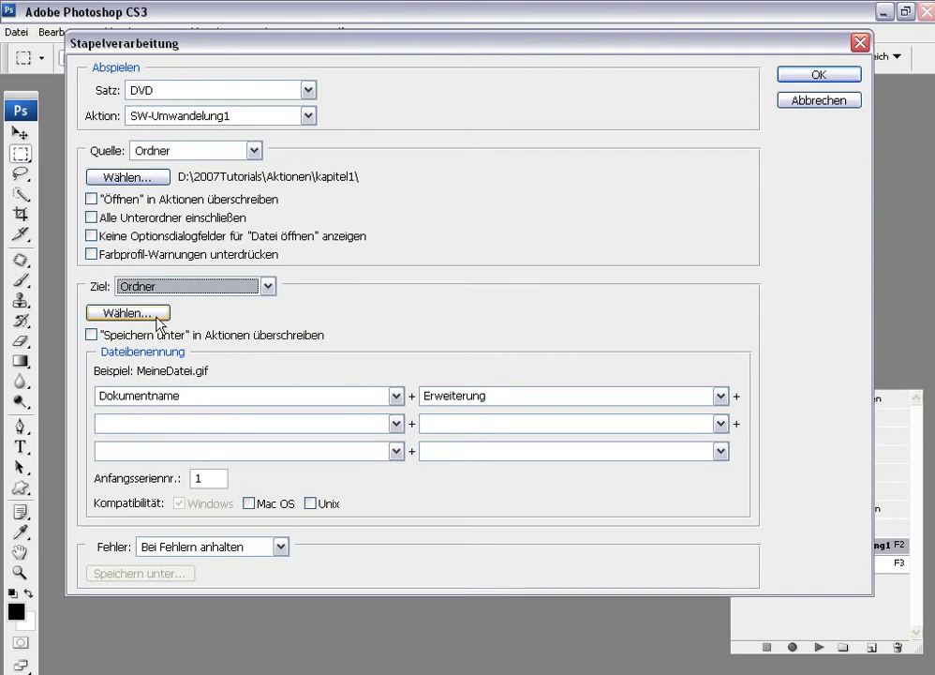
{"action": "left_click", "coordinate": [126, 313]}
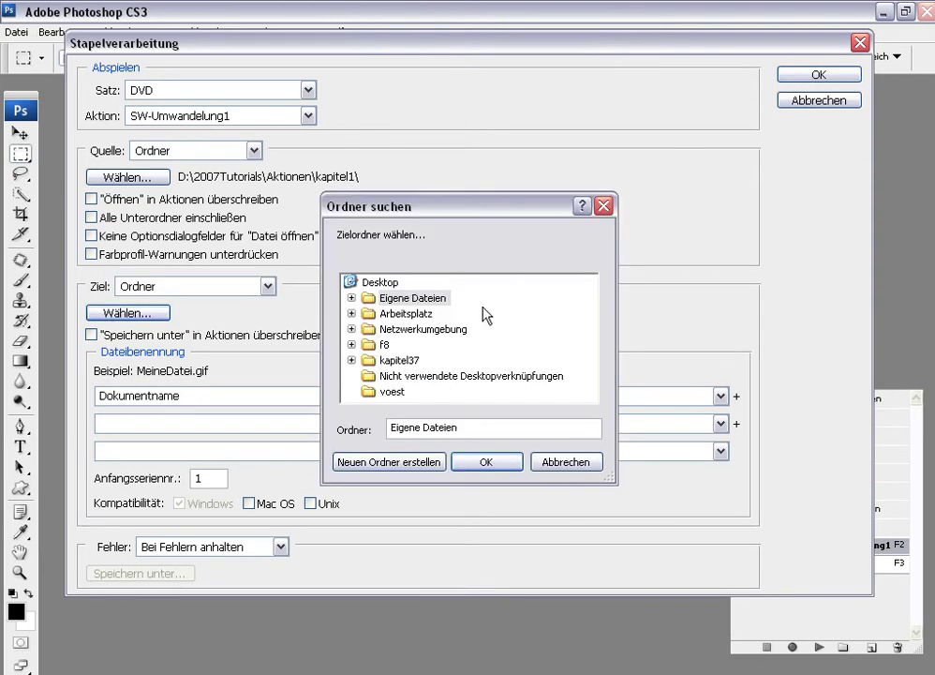
{"action": "left_click", "coordinate": [379, 282]}
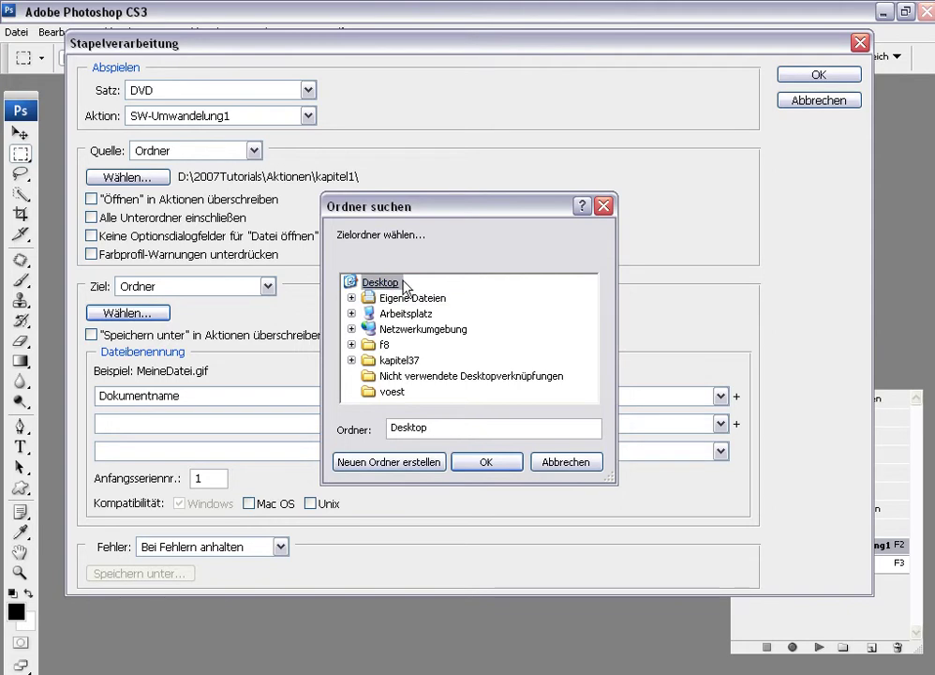
{"action": "left_click", "coordinate": [421, 462]}
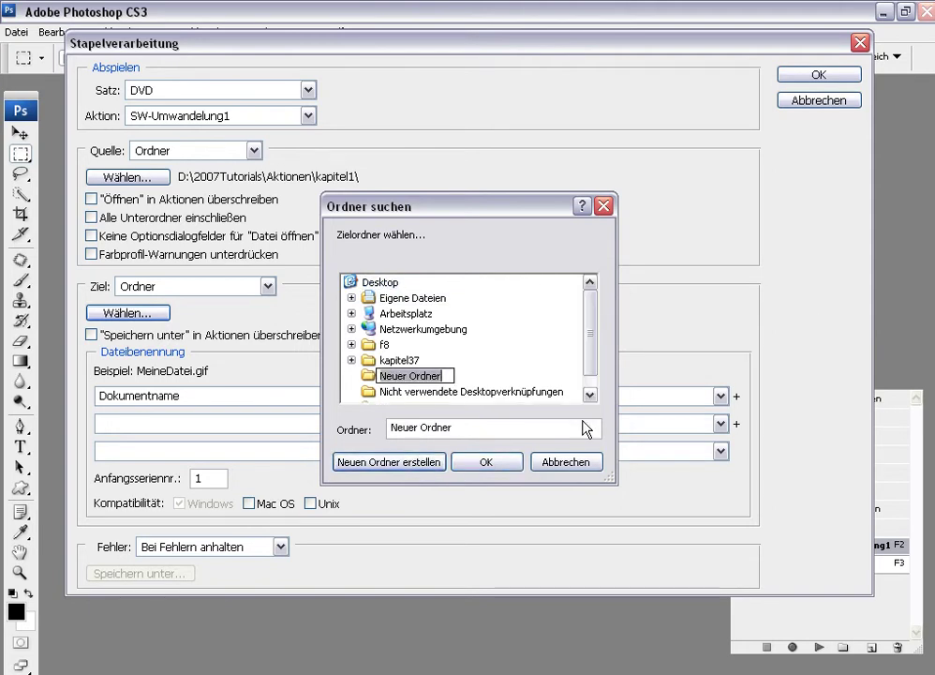
{"action": "type", "text": "fertig"}
{"action": "key", "text": "Return"}
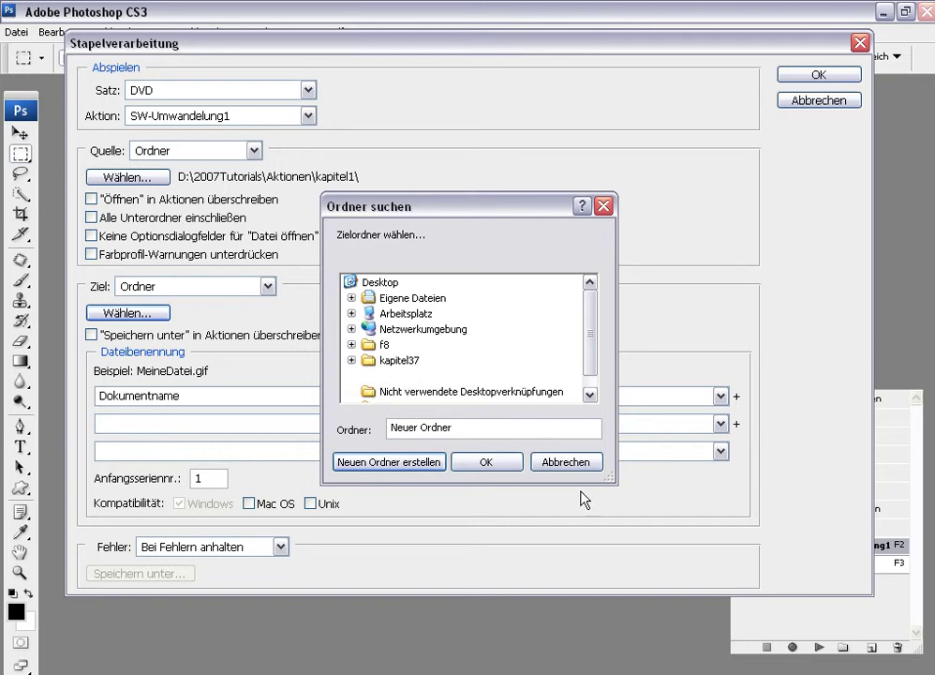
{"action": "left_click", "coordinate": [486, 461]}
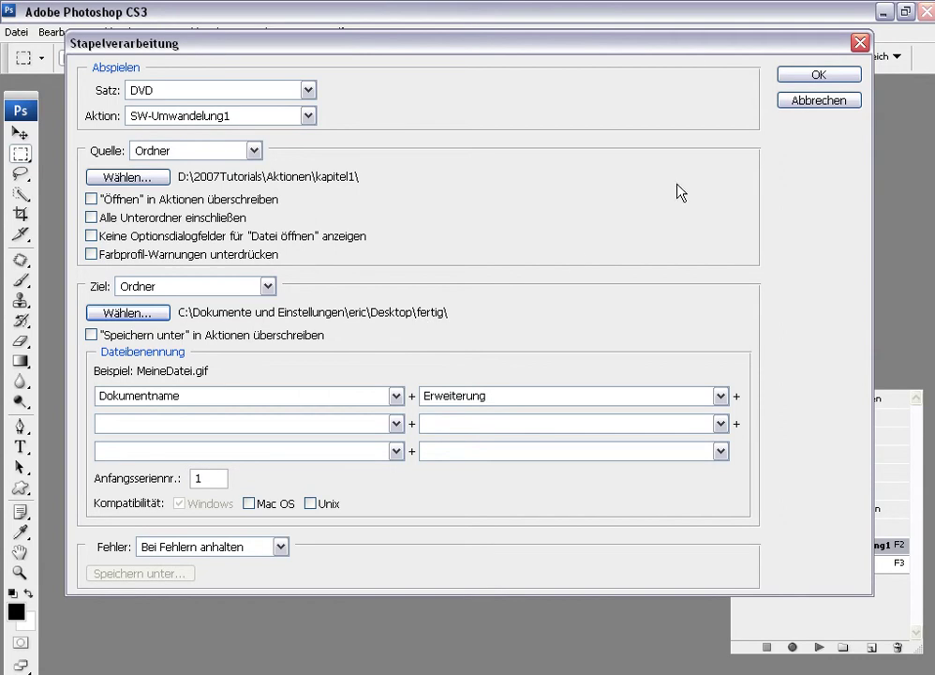
Step: Confirm the batch so SW-Umwandelung1 processes every kapitel1 photo into fertig
{"action": "left_click", "coordinate": [817, 75]}
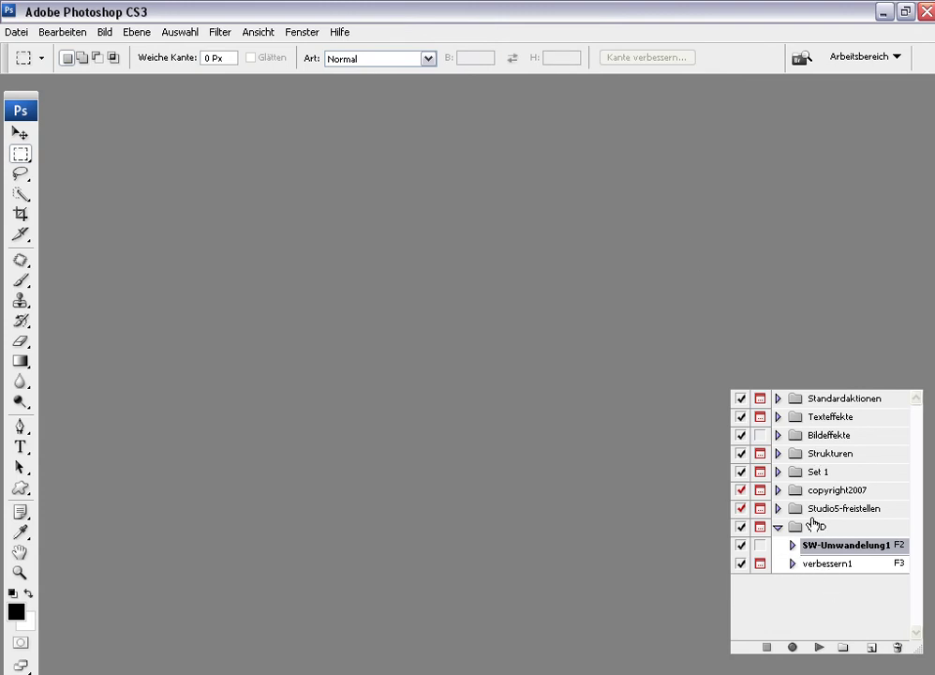
Step: Minimize Photoshop and browse the sepia santorin thumbnails in the fertig folder
{"action": "left_click", "coordinate": [882, 13]}
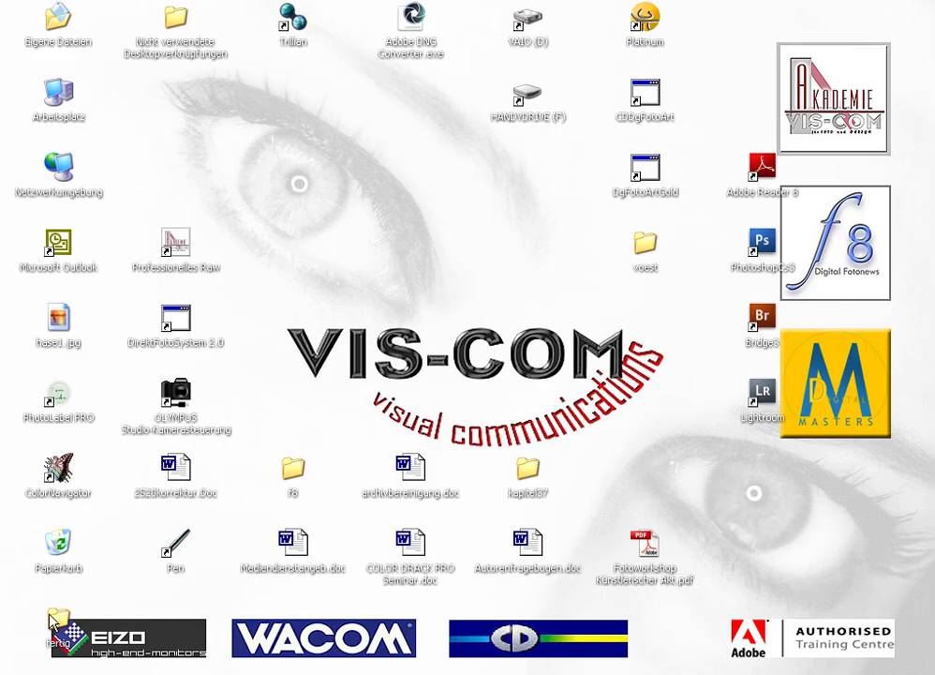
{"action": "mouse_move", "coordinate": [58, 619]}
{"action": "left_mouse_down"}
{"action": "mouse_move", "coordinate": [321, 245]}
{"action": "mouse_move", "coordinate": [300, 255]}
{"action": "left_mouse_up"}
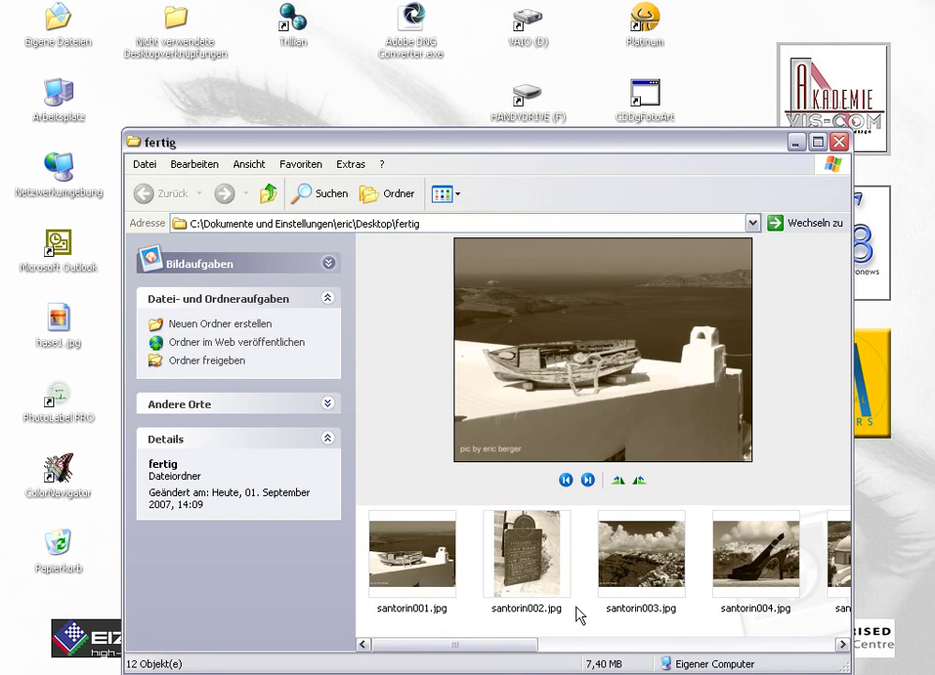
{"action": "left_click_drag", "start_coordinate": [522, 645], "coordinate": [804, 643]}
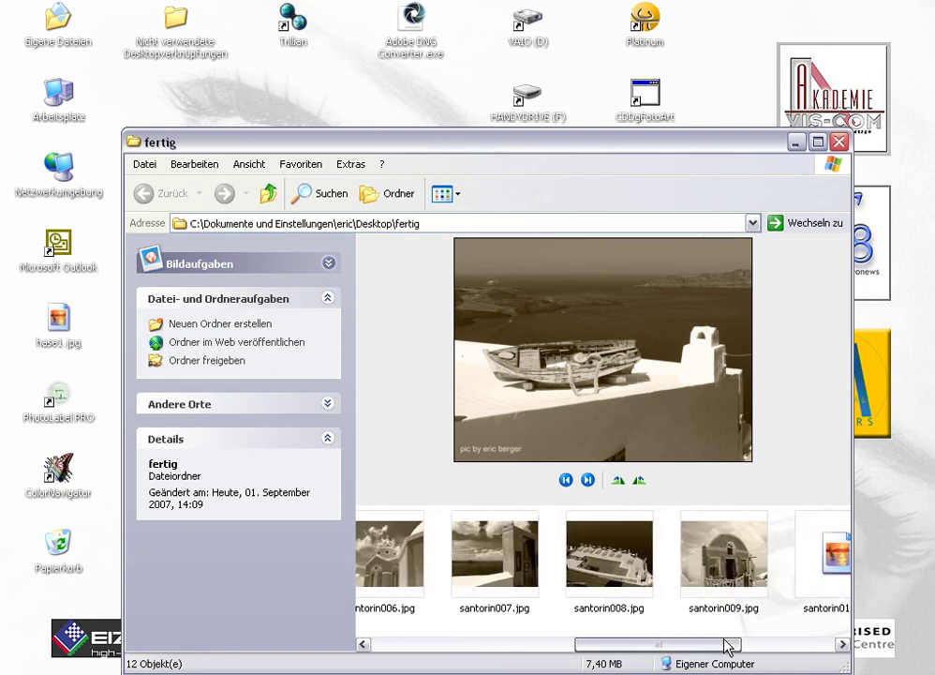